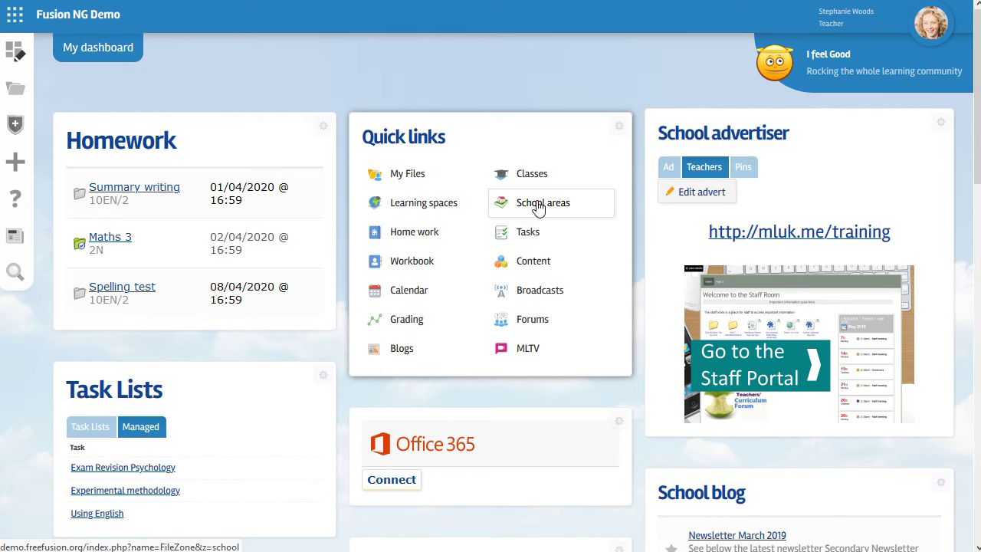
# Open the Learning spaces list and bring up the Group options for Art club Wednesday.
pyautogui.click(430, 209)
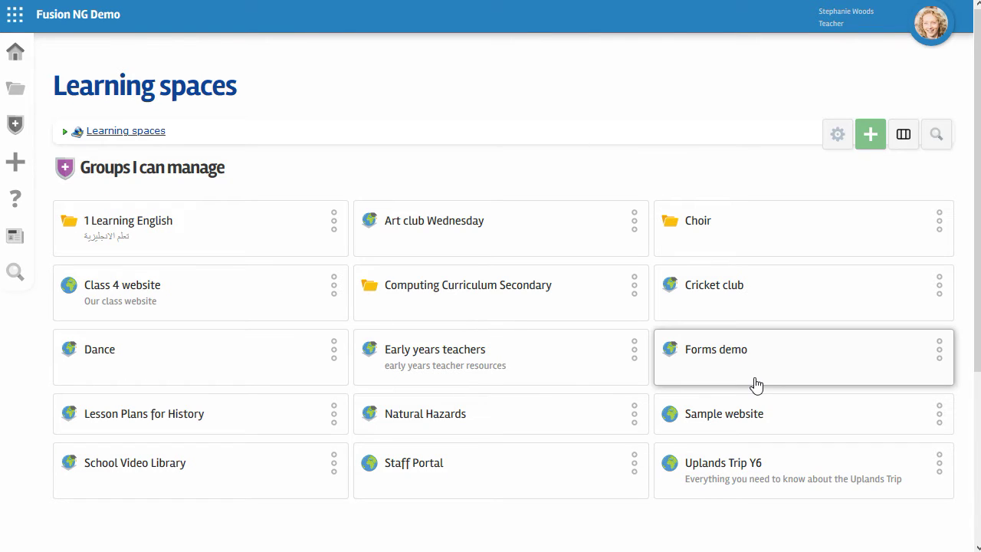
pyautogui.click(634, 228)
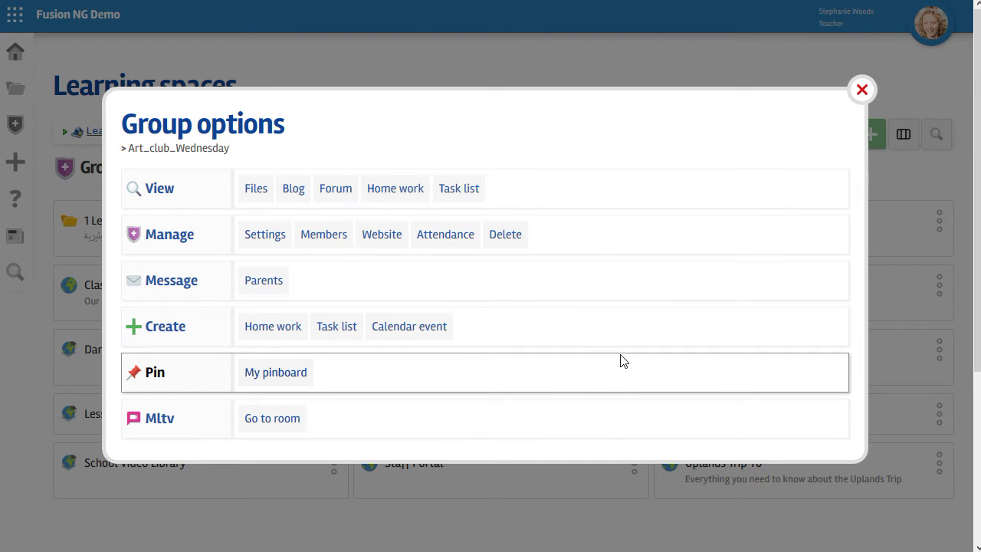
# Choose Settings under Manage to reach Art club Wednesday's Modify Learning space settings page.
pyautogui.click(264, 236)
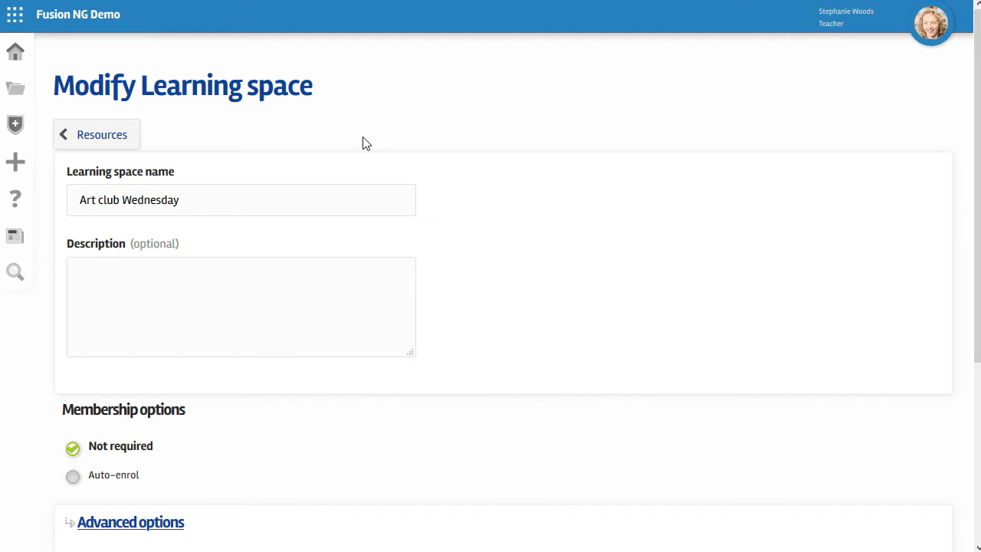
pyautogui.click(201, 202)
pyautogui.click(98, 200)
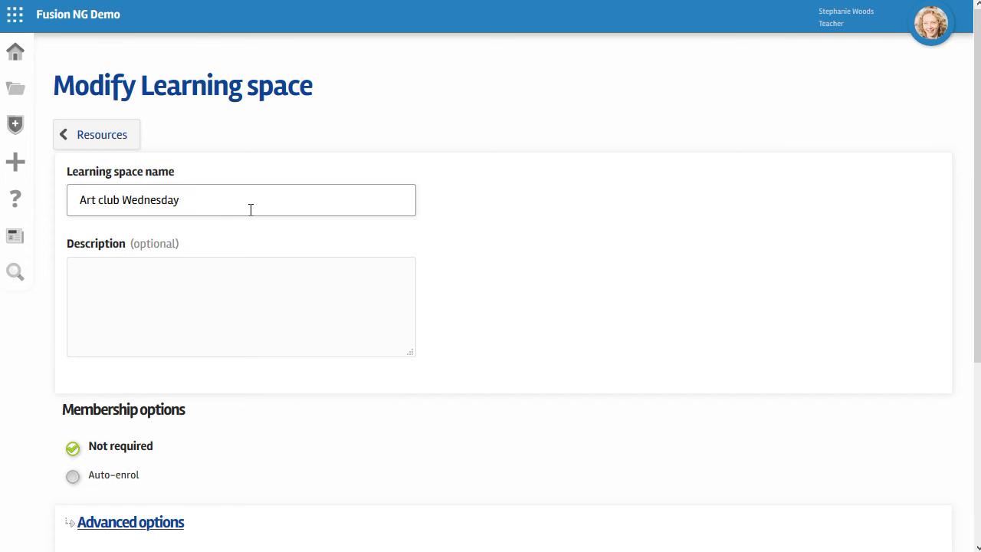
pyautogui.scroll(-1, 250, 209)
pyautogui.click(164, 248)
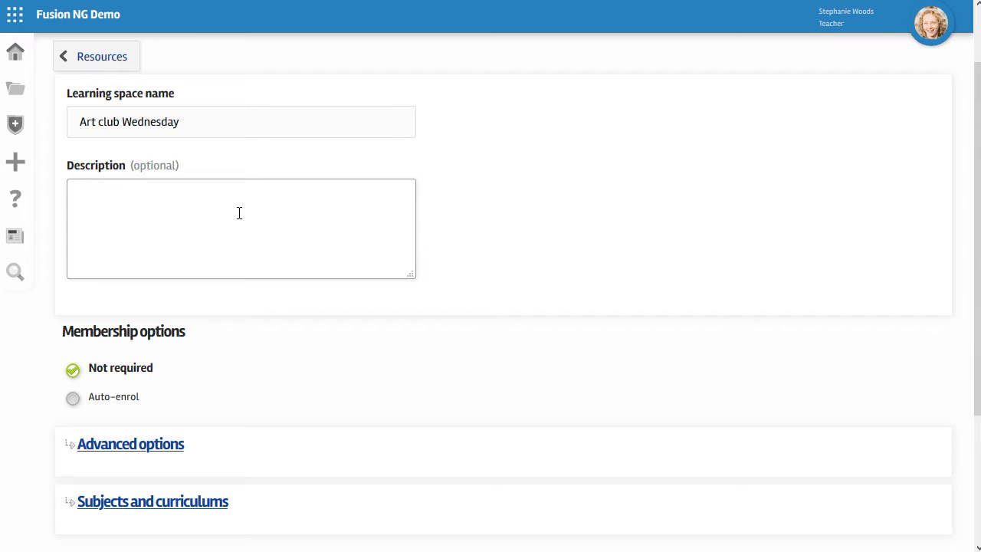
pyautogui.scroll(-2, 459, 247)
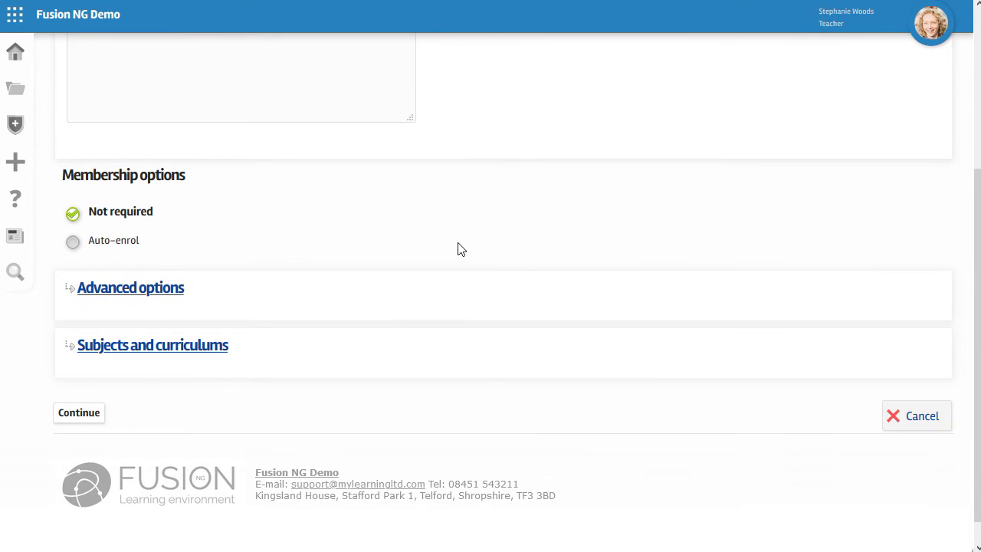
pyautogui.click(72, 245)
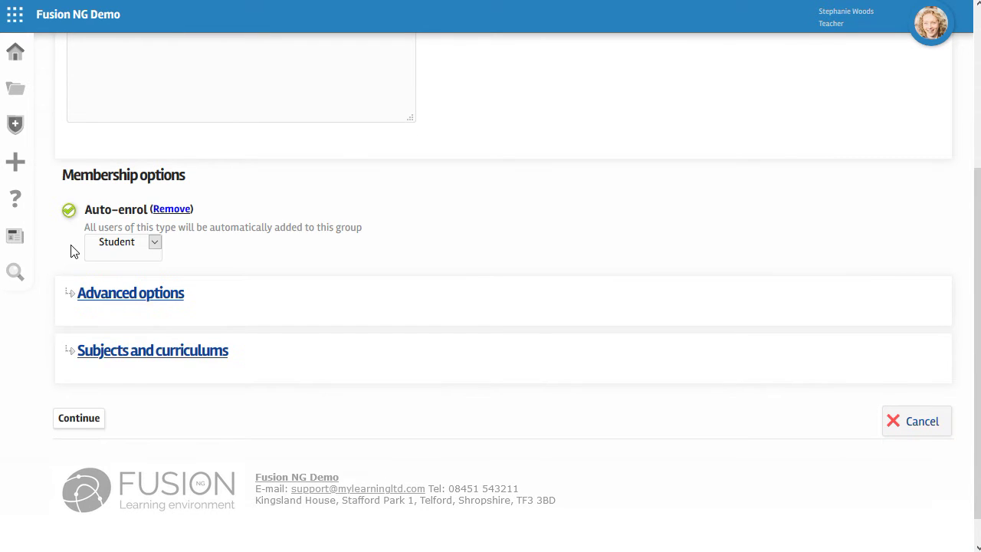
# Set membership to Auto-enrol, keeping Student as the auto-enrolled user type.
pyautogui.click(153, 242)
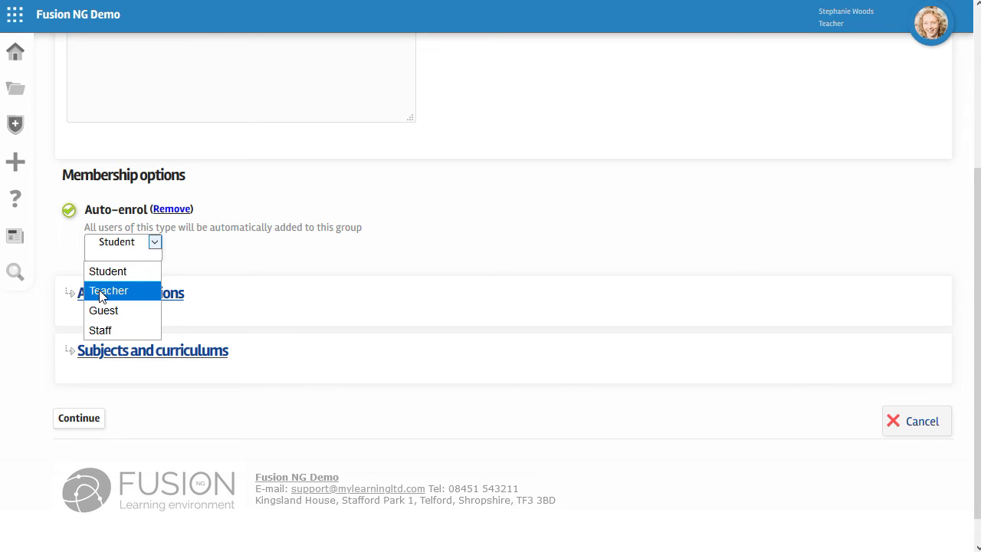
pyautogui.click(269, 257)
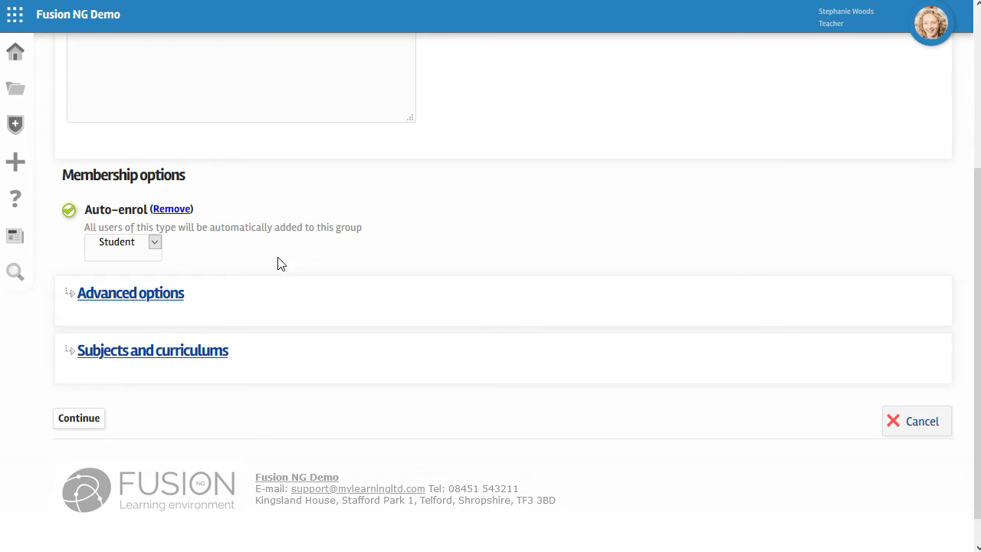
pyautogui.scroll(-2, 230, 257)
# Expand Advanced options and pick the 1,2,3,4,5,6,7,8,9 grading template.
pyautogui.click(146, 261)
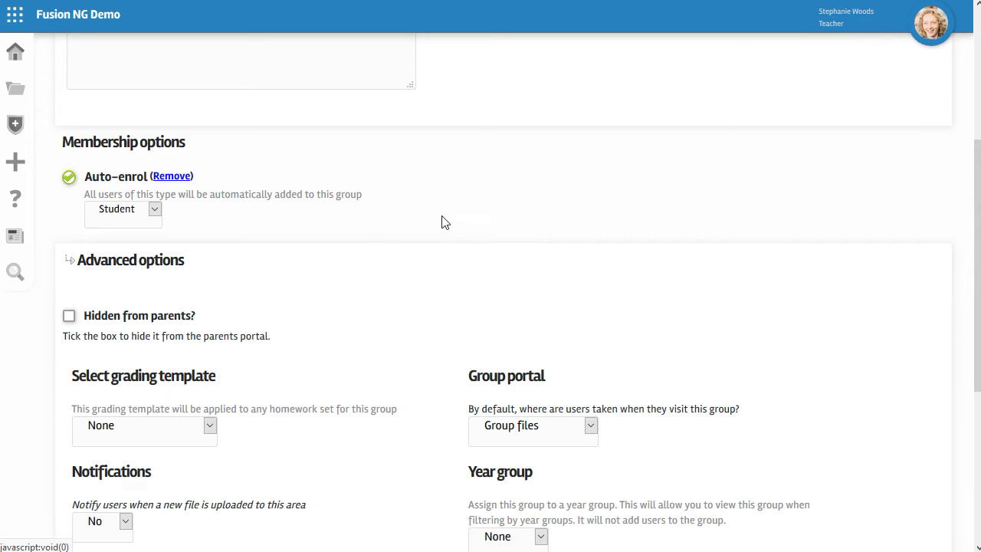
pyautogui.scroll(-3, 456, 216)
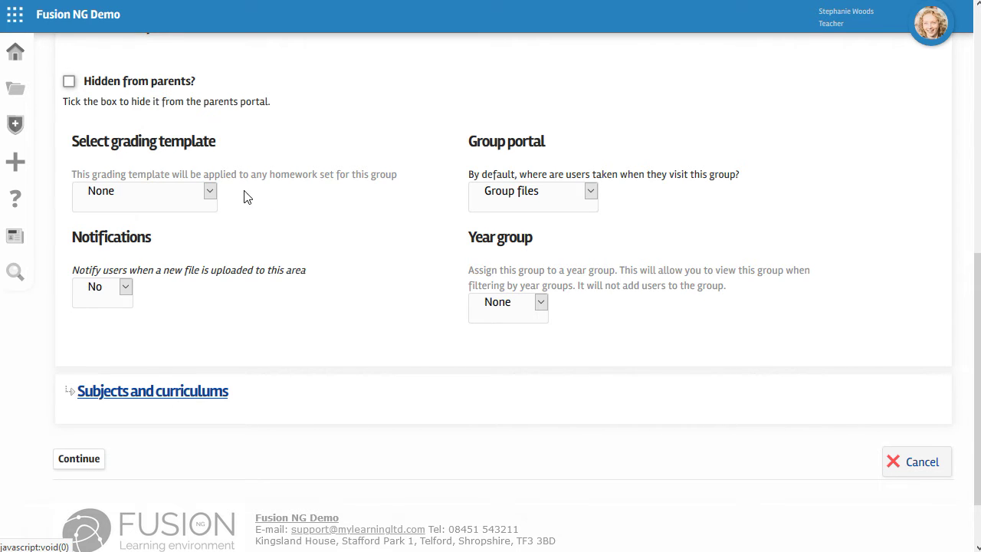
pyautogui.click(210, 193)
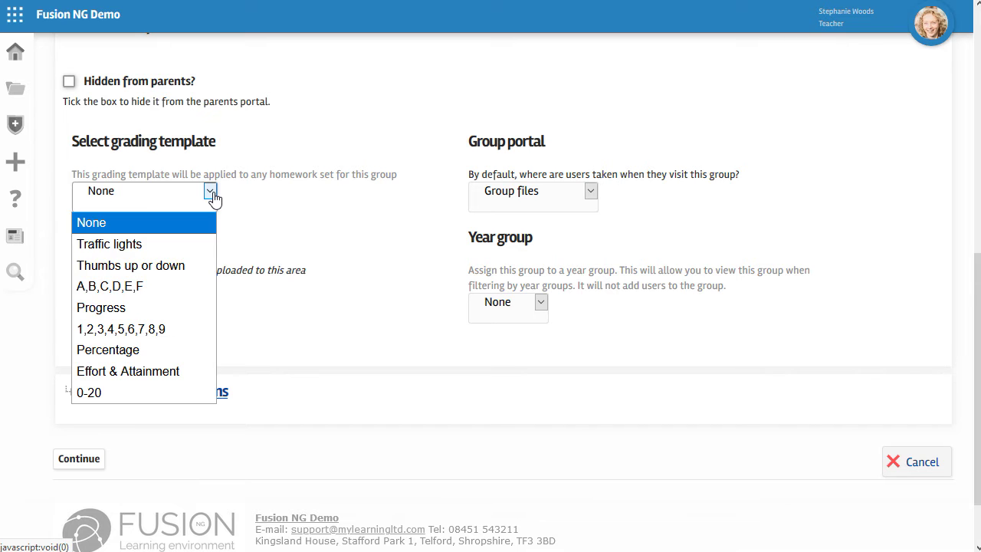
pyautogui.click(136, 330)
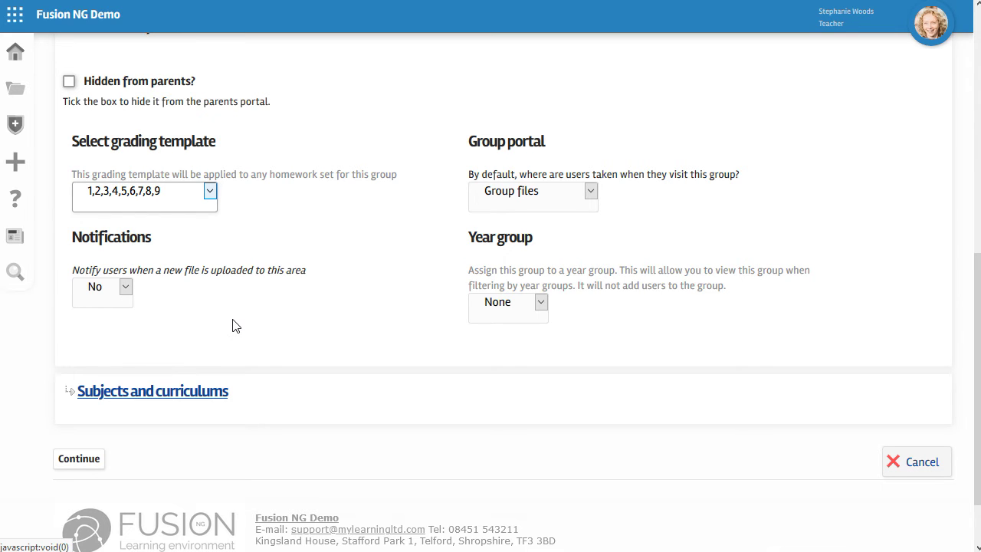
pyautogui.click(124, 286)
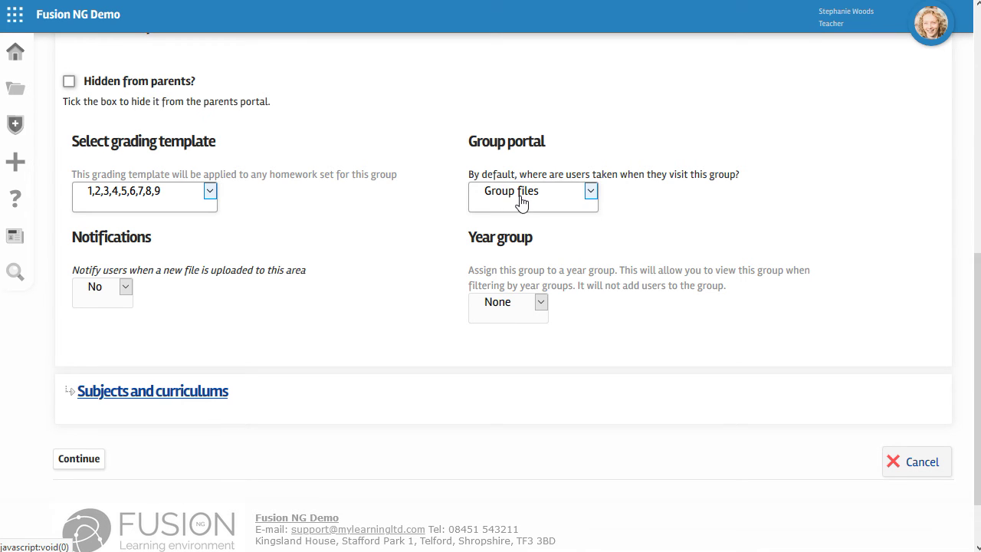
# Review the Group portal choices, leaving Group files, then show the file areas from the sidebar folder.
pyautogui.click(590, 193)
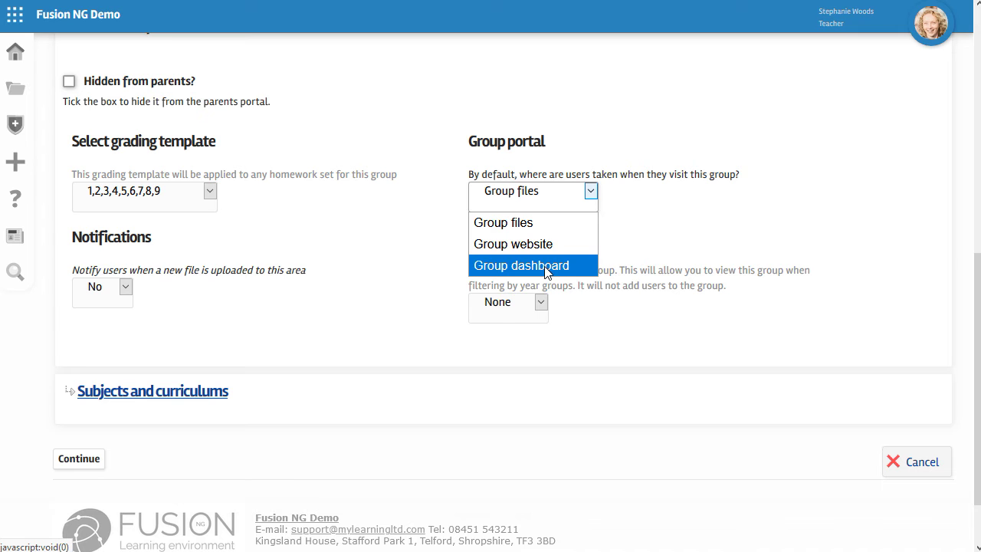
pyautogui.click(17, 90)
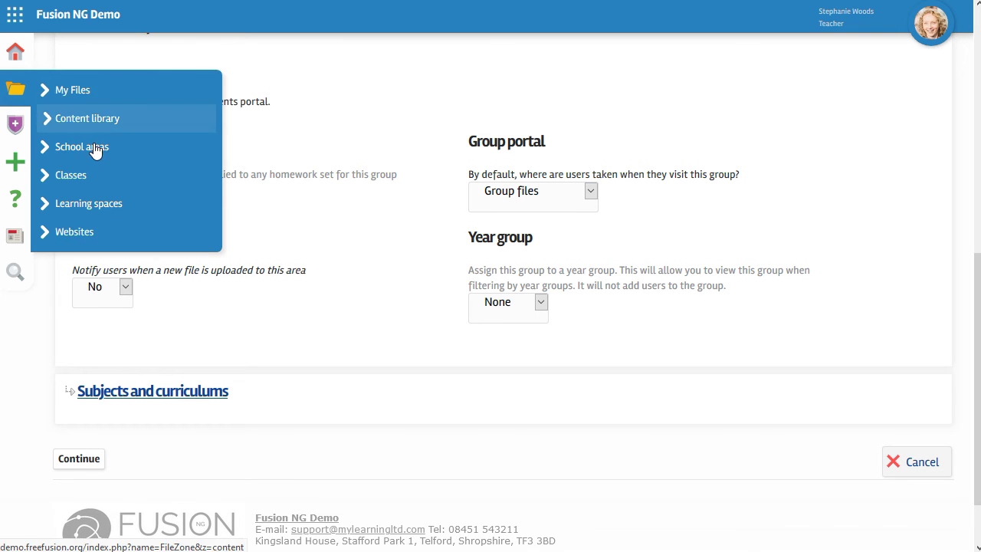
# Go to Classes and open the /Science – Dashboard class to scroll through its dashboard.
pyautogui.click(70, 175)
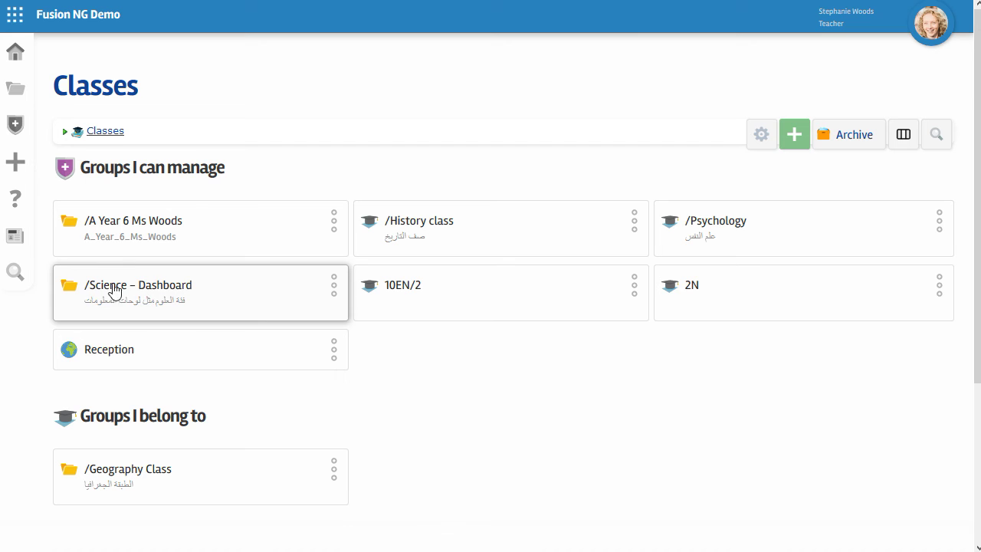
pyautogui.click(117, 294)
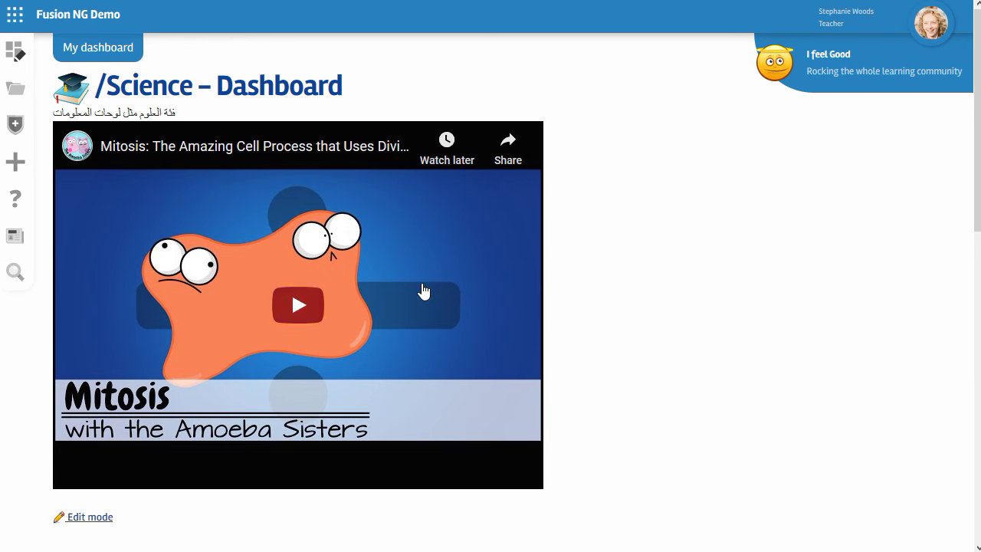
pyautogui.scroll(-7, 848, 335)
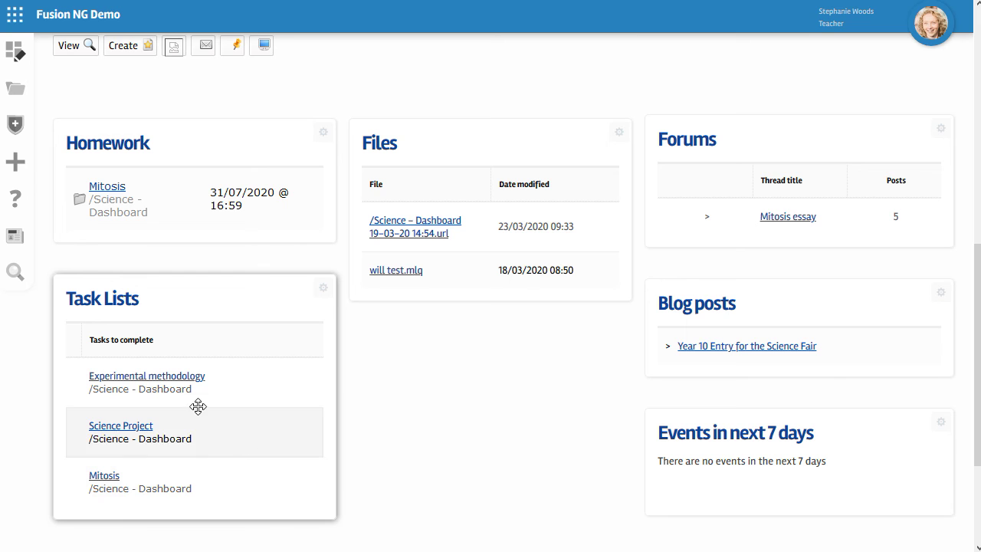
pyautogui.scroll(7, 372, 397)
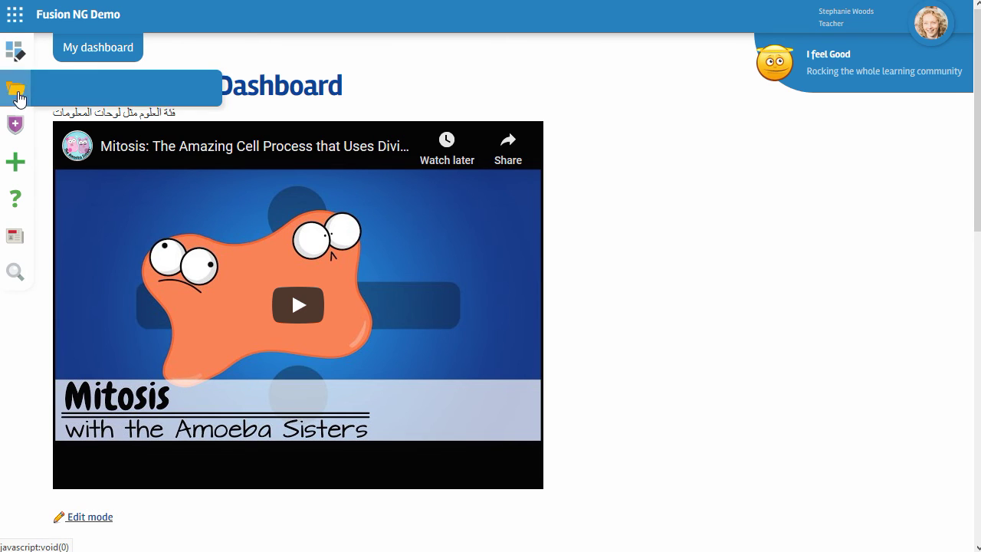
pyautogui.click(17, 94)
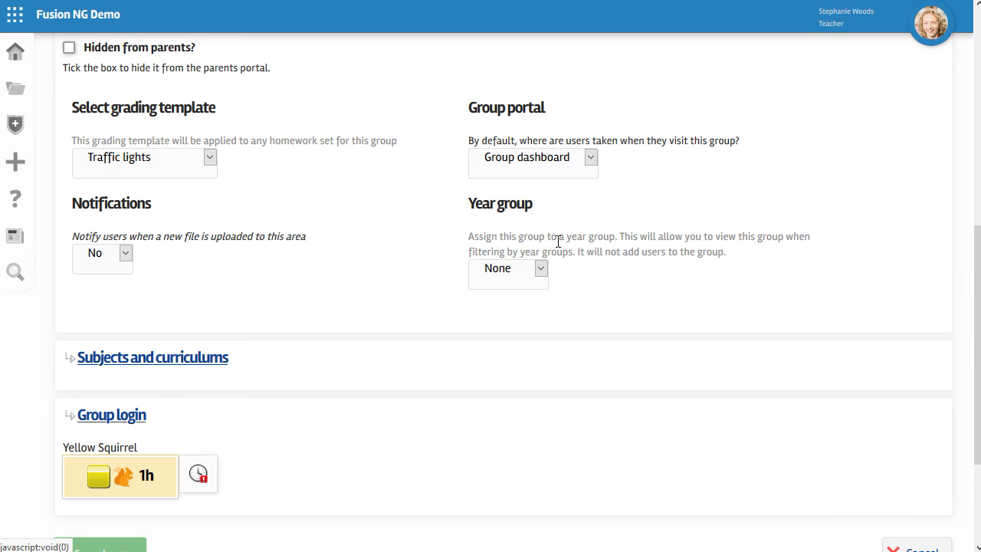
# Set Year group to Year 4, reset it to None, then expand Subjects and curriculums.
pyautogui.click(541, 270)
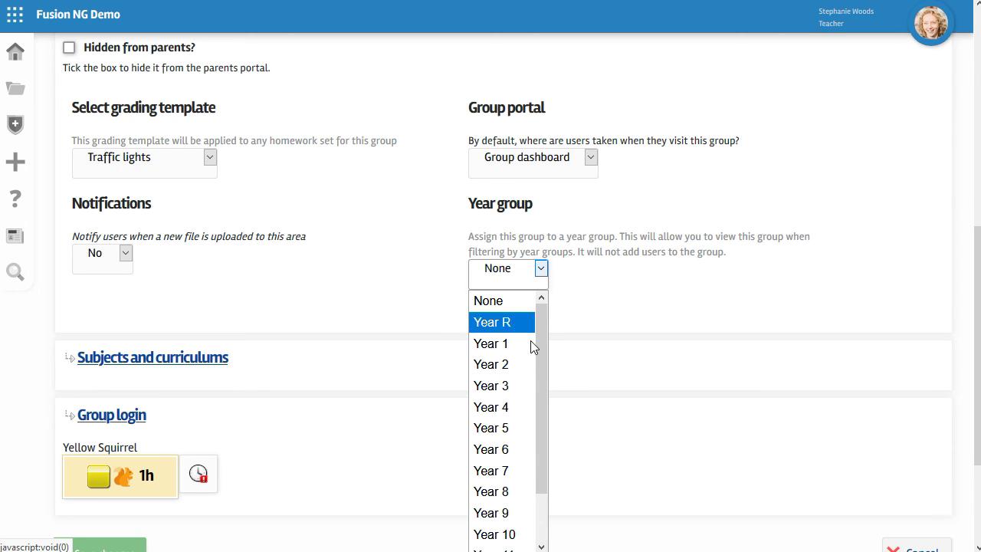
pyautogui.click(497, 414)
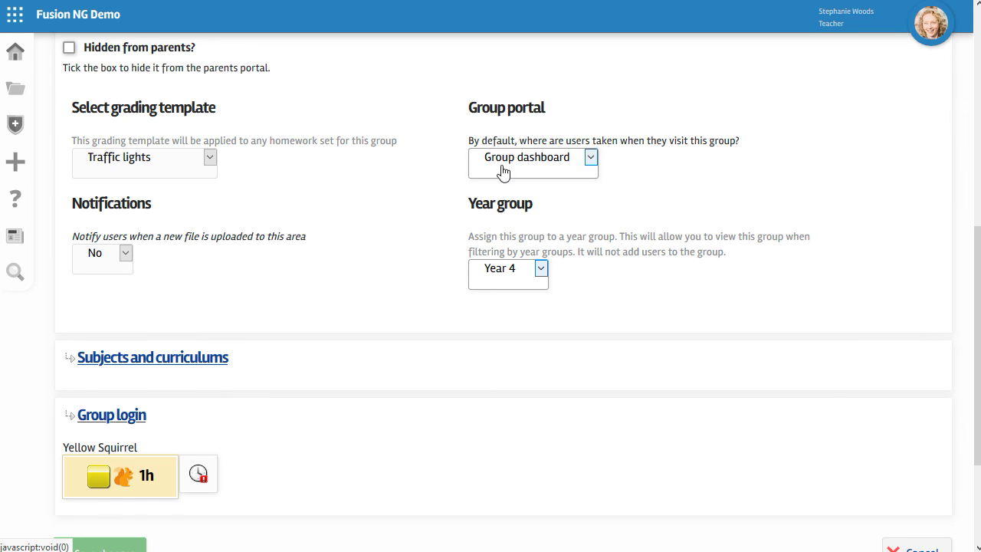
pyautogui.click(540, 268)
pyautogui.click(525, 301)
pyautogui.scroll(-1, 697, 331)
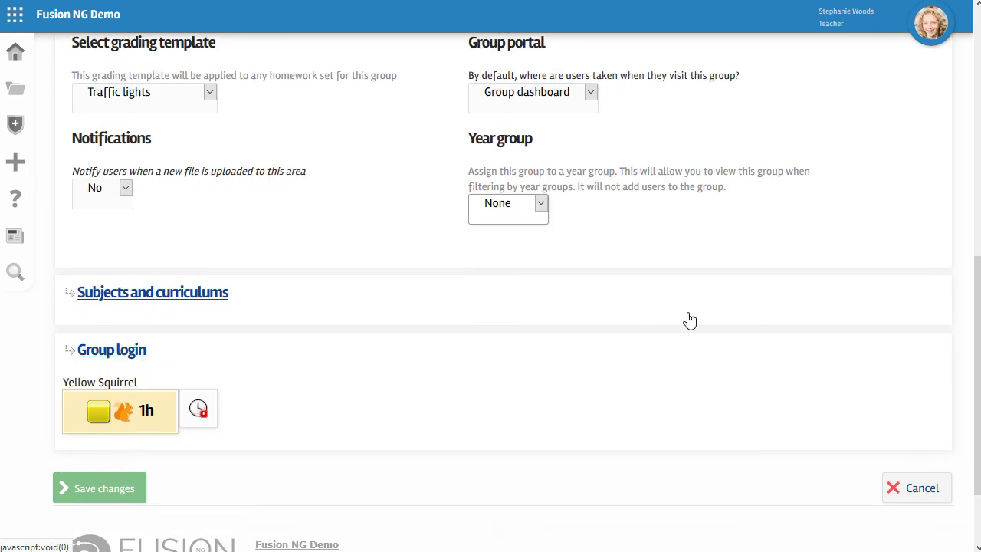
pyautogui.click(210, 280)
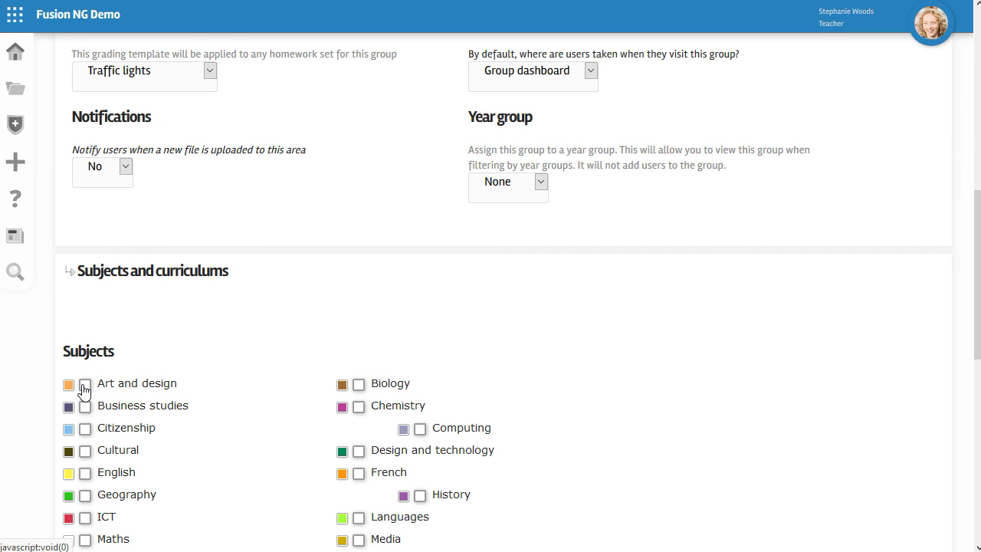
# Scroll the subjects list, reload with F5, and return to the top of the Year 6 Modify Class page.
pyautogui.scroll(-8, 344, 361)
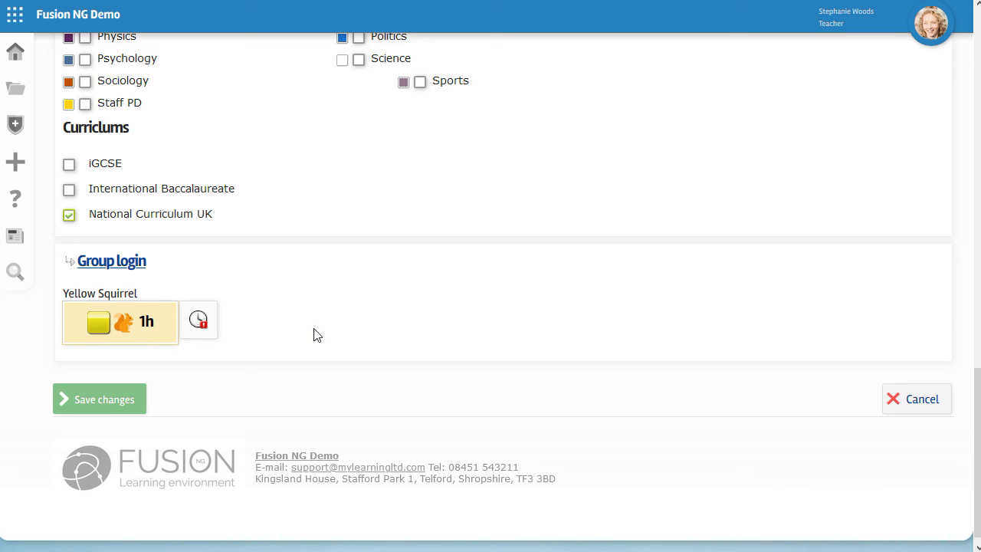
pyautogui.press('F5')
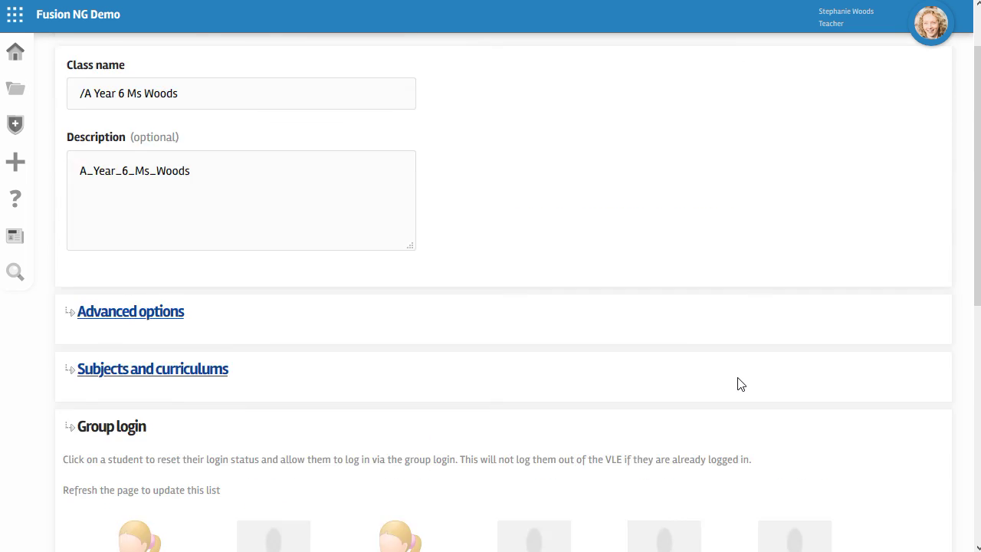
pyautogui.scroll(1, 741, 384)
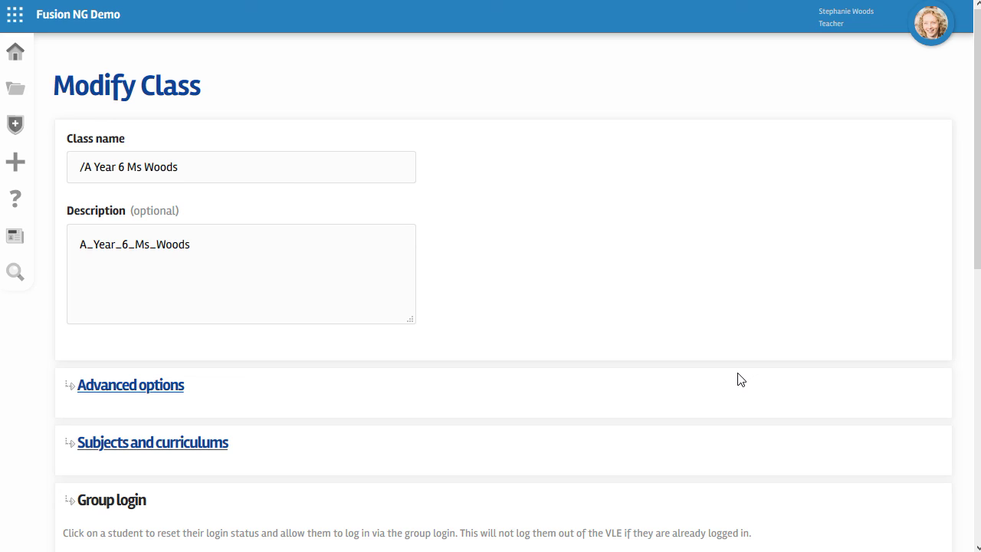